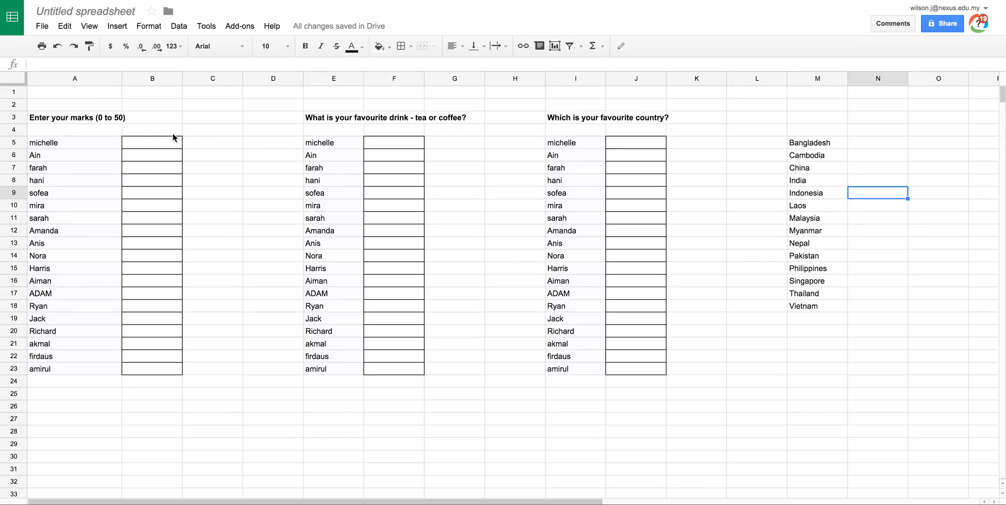
- Enter test marks without any validation: 23 in B5, thirty in B14 and -12 in B18
{"action": "left_click", "coordinate": [151, 146]}
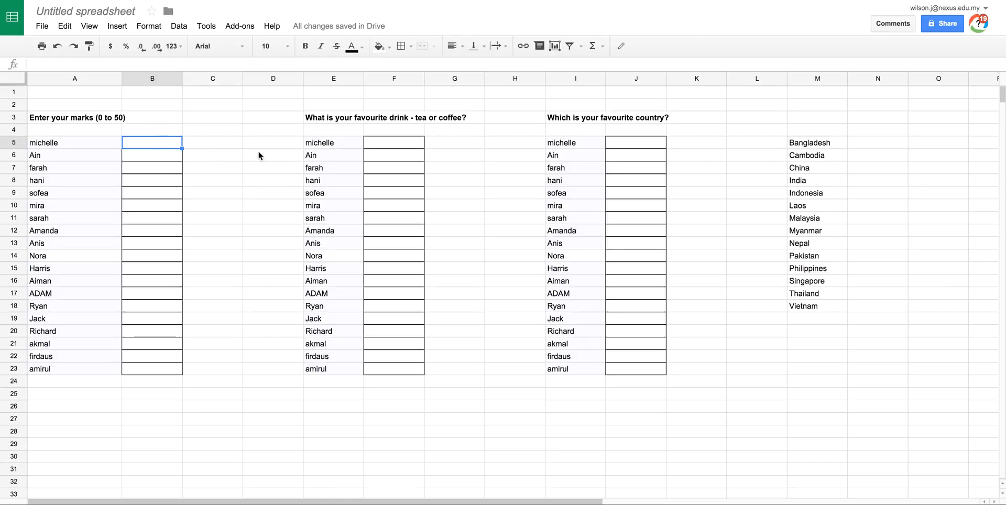
{"action": "type", "text": "23"}
{"action": "key", "text": "Return"}
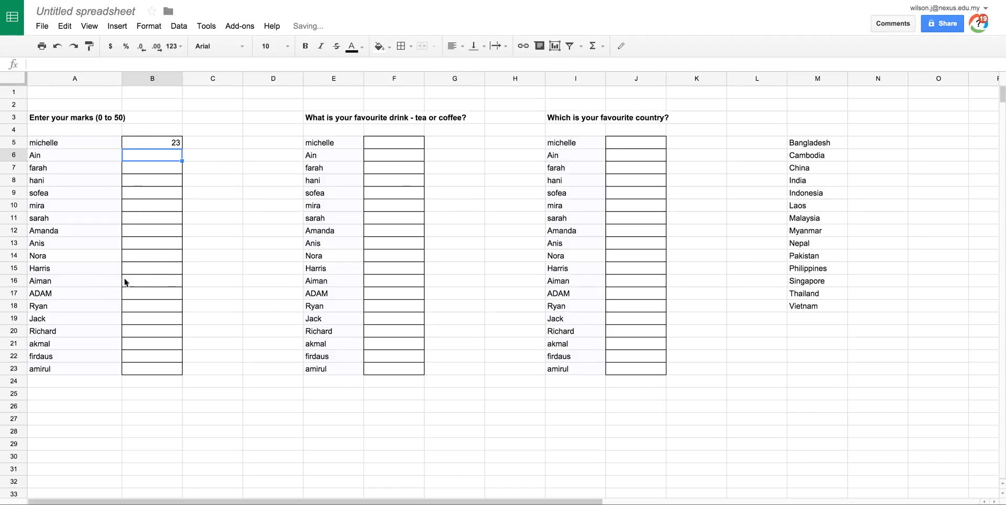
{"action": "left_click", "coordinate": [152, 256]}
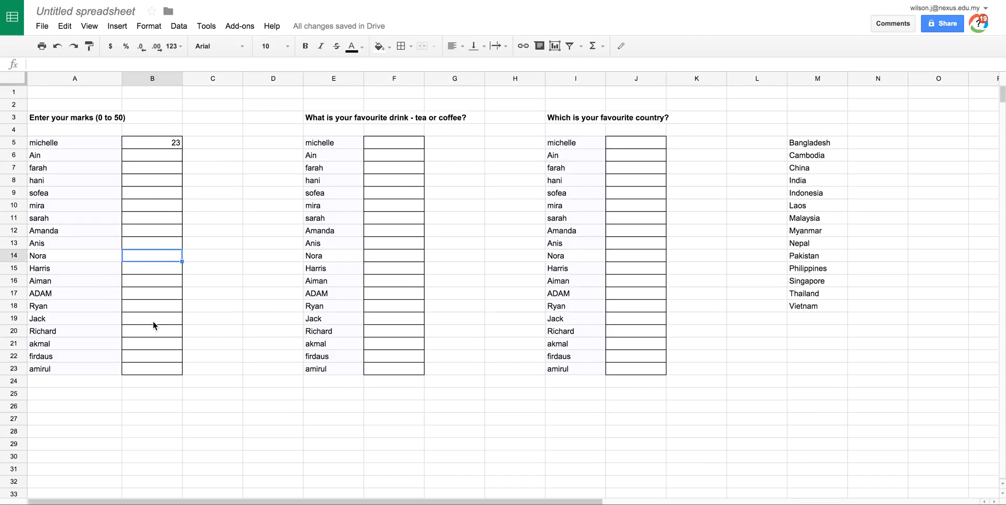
{"action": "type", "text": "thu"}
{"action": "type", "text": "irty"}
{"action": "key", "text": "Return"}
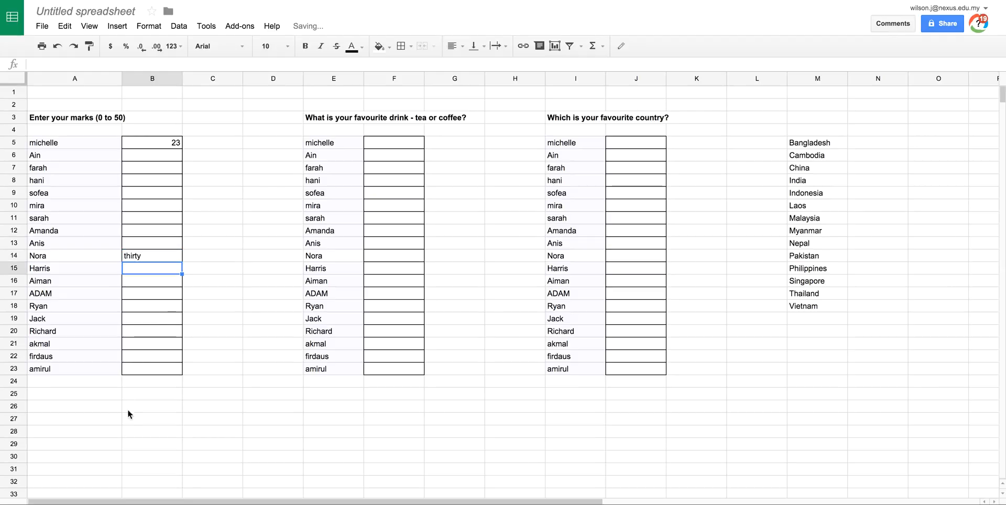
{"action": "left_click", "coordinate": [147, 306]}
{"action": "type", "text": "-12"}
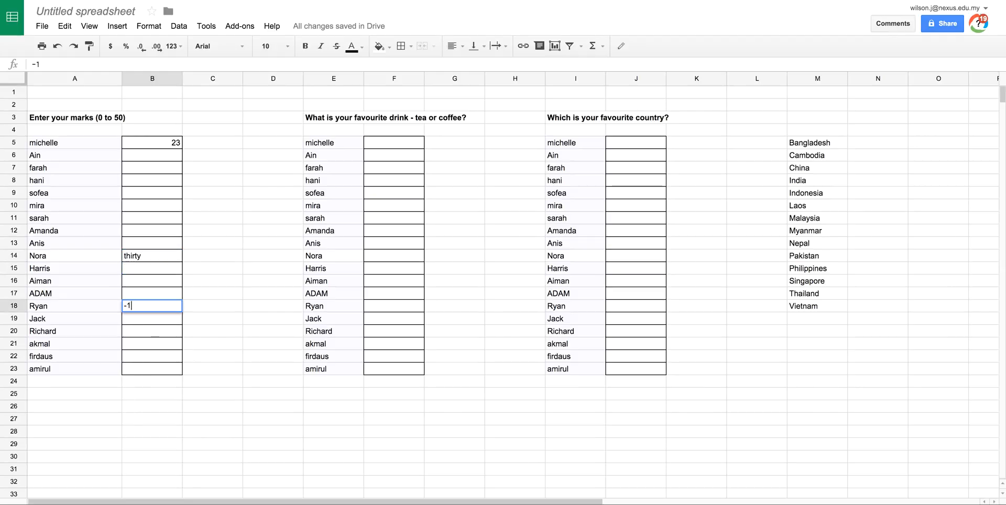
{"action": "key", "text": "Return"}
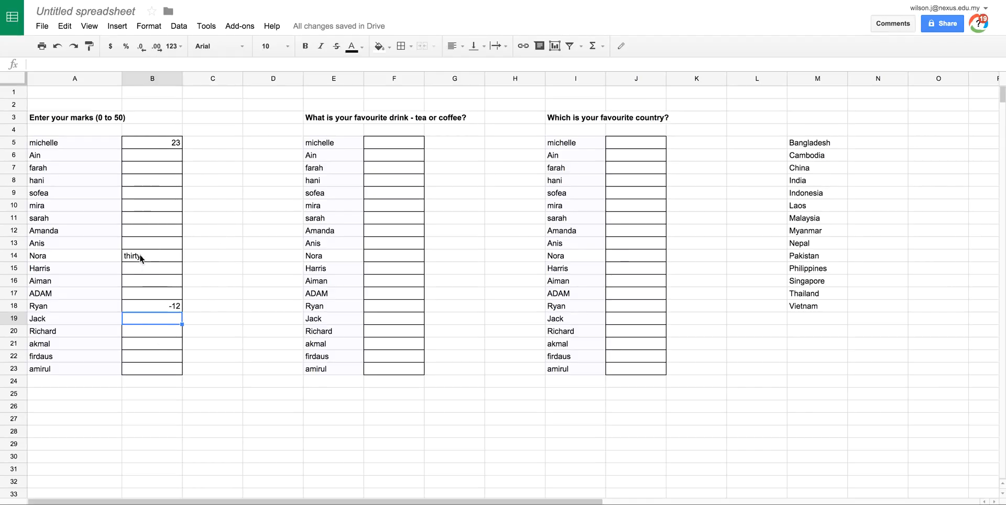
- Check the three test entries and clear the marks range B5:B23
{"action": "left_click", "coordinate": [172, 146]}
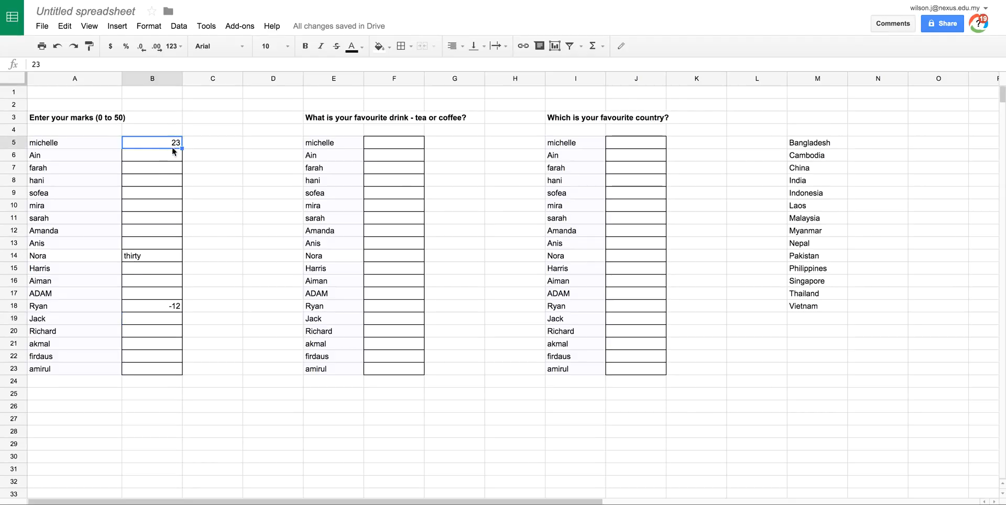
{"action": "left_click", "coordinate": [139, 257]}
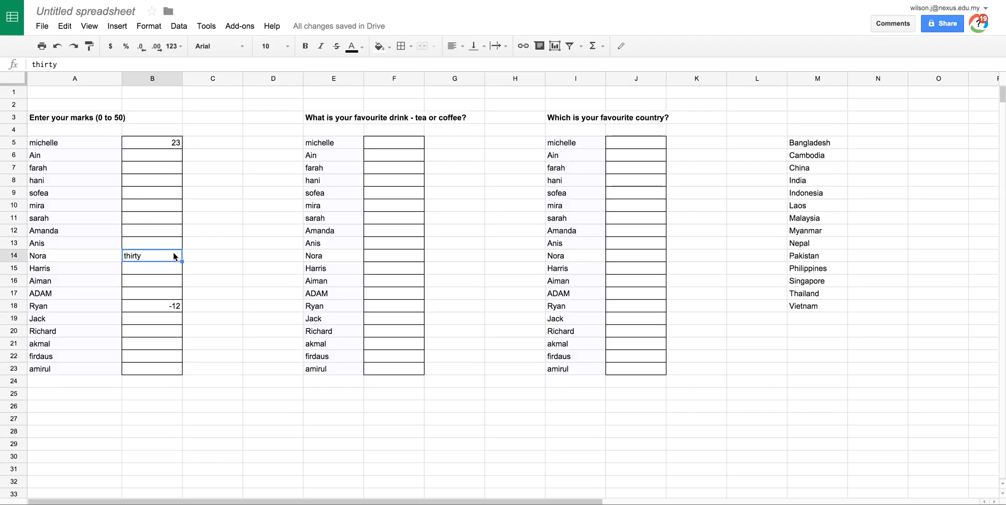
{"action": "left_click", "coordinate": [164, 307]}
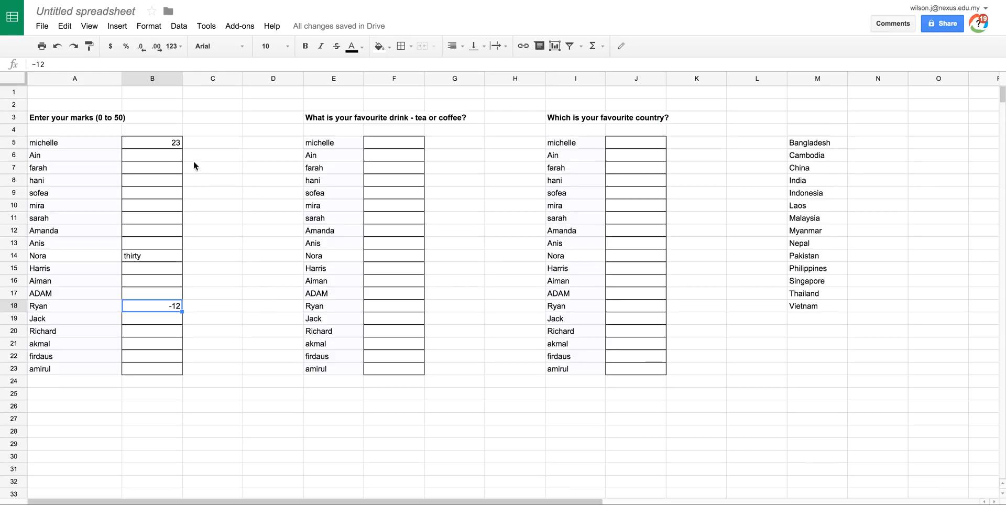
{"action": "left_click", "coordinate": [207, 144]}
{"action": "left_click_drag", "start_coordinate": [161, 141], "coordinate": [159, 369]}
{"action": "key", "text": "Delete"}
{"action": "left_click", "coordinate": [231, 254]}
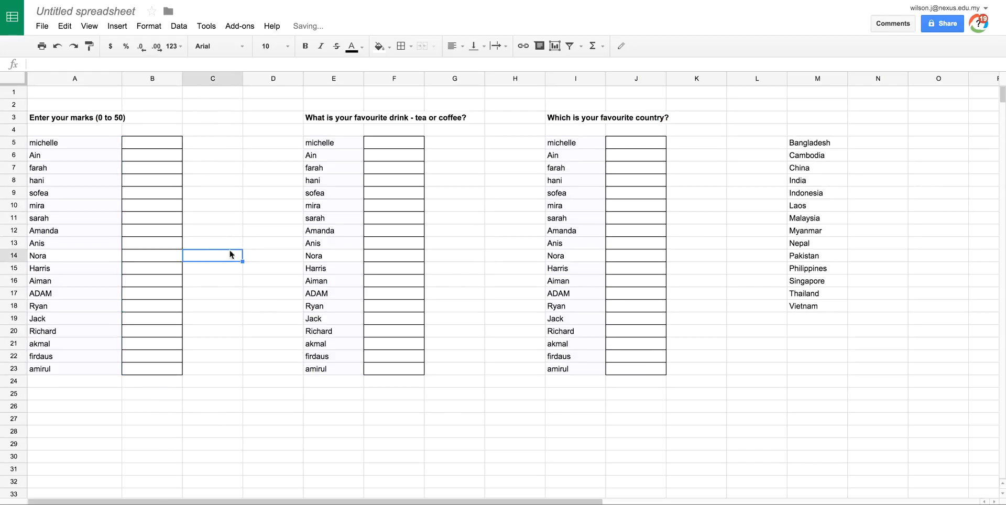
- Set up data validation on the marks range B5:B23 with the criterion Number between 0 and 50
{"action": "mouse_move", "coordinate": [151, 143]}
{"action": "left_mouse_down"}
{"action": "mouse_move", "coordinate": [162, 196]}
{"action": "mouse_move", "coordinate": [151, 370]}
{"action": "left_mouse_up"}
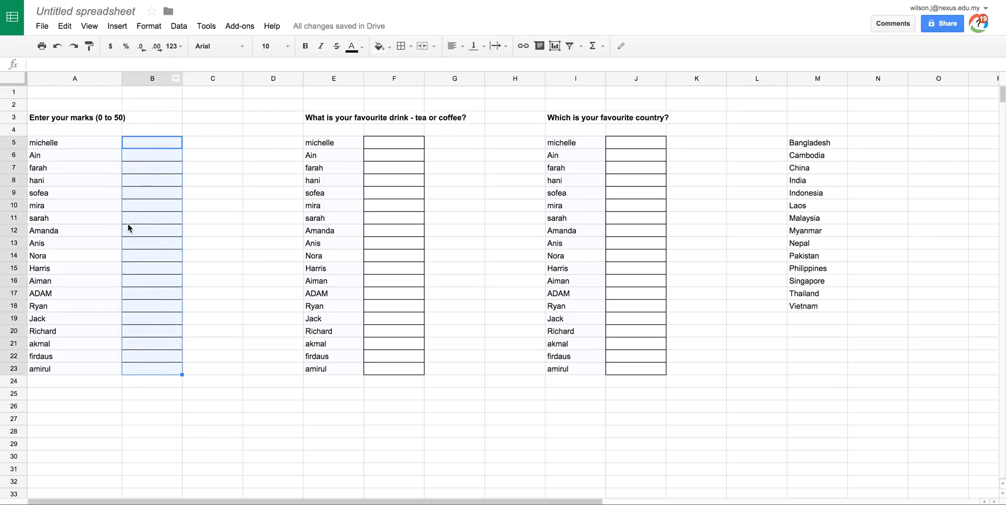
{"action": "left_click", "coordinate": [179, 26]}
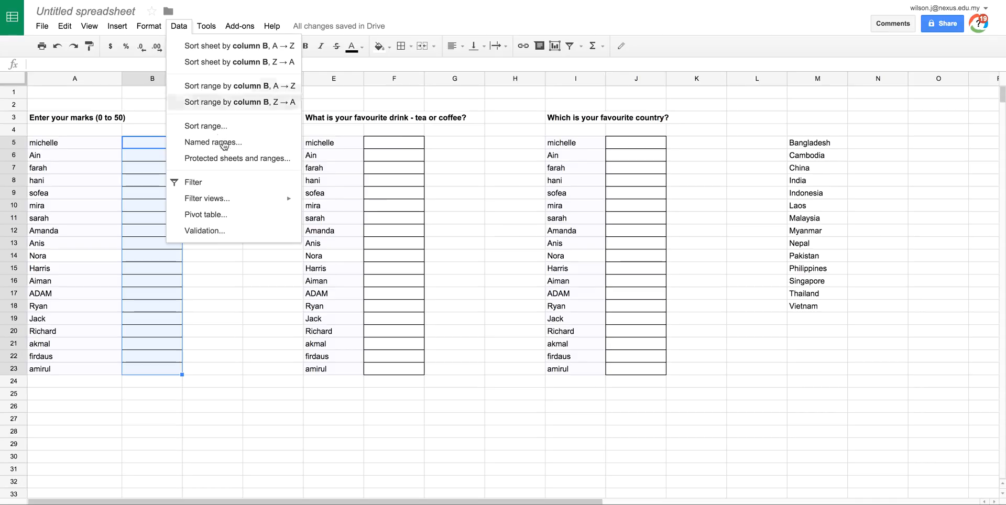
{"action": "left_click", "coordinate": [214, 231]}
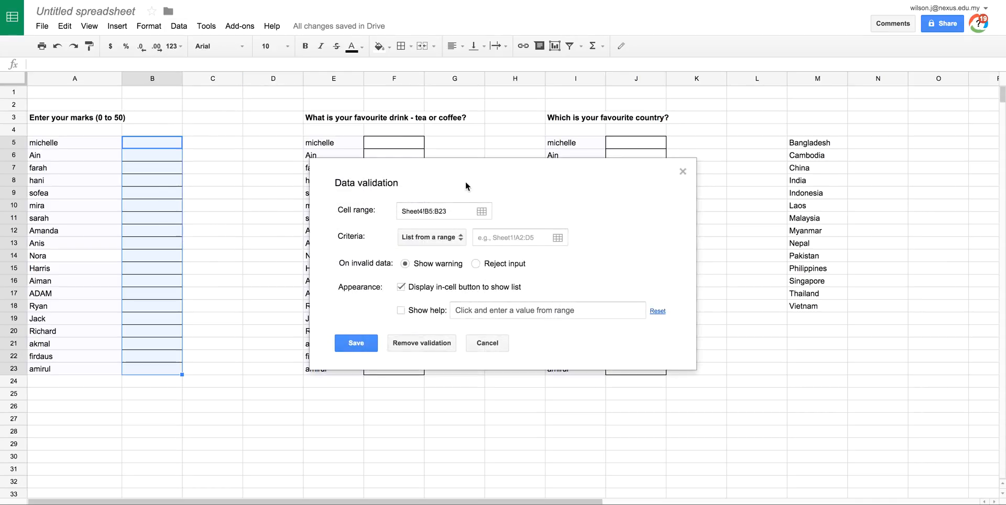
{"action": "left_click", "coordinate": [448, 213]}
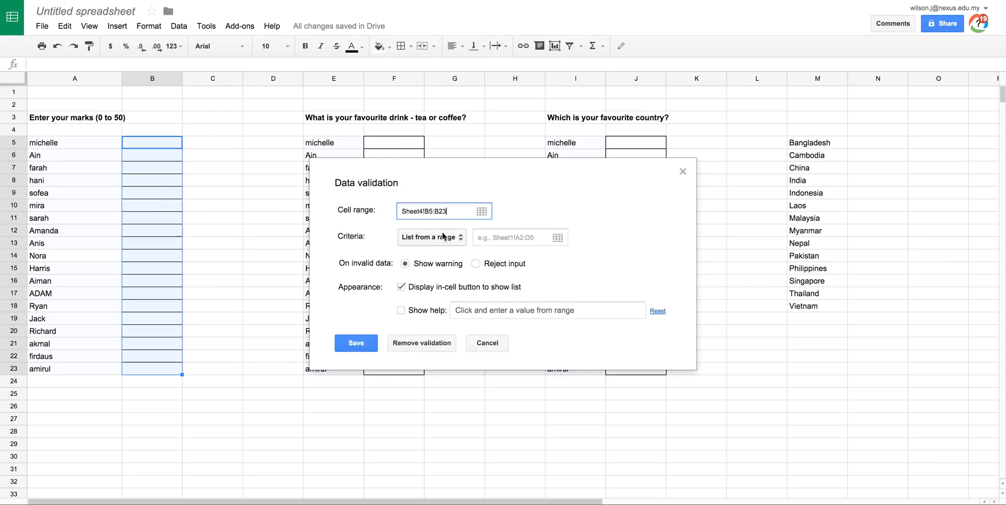
{"action": "left_click", "coordinate": [443, 237]}
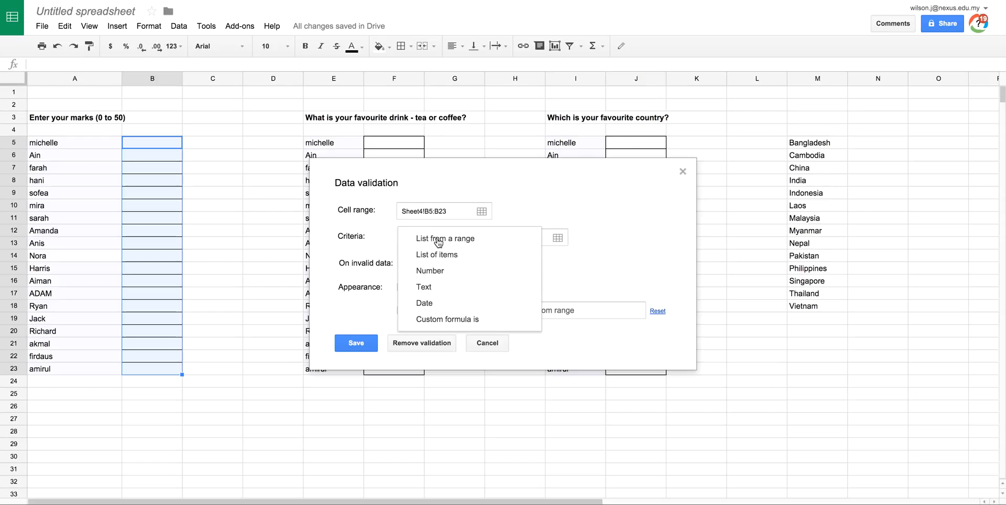
{"action": "left_click", "coordinate": [424, 272]}
{"action": "left_click", "coordinate": [427, 241]}
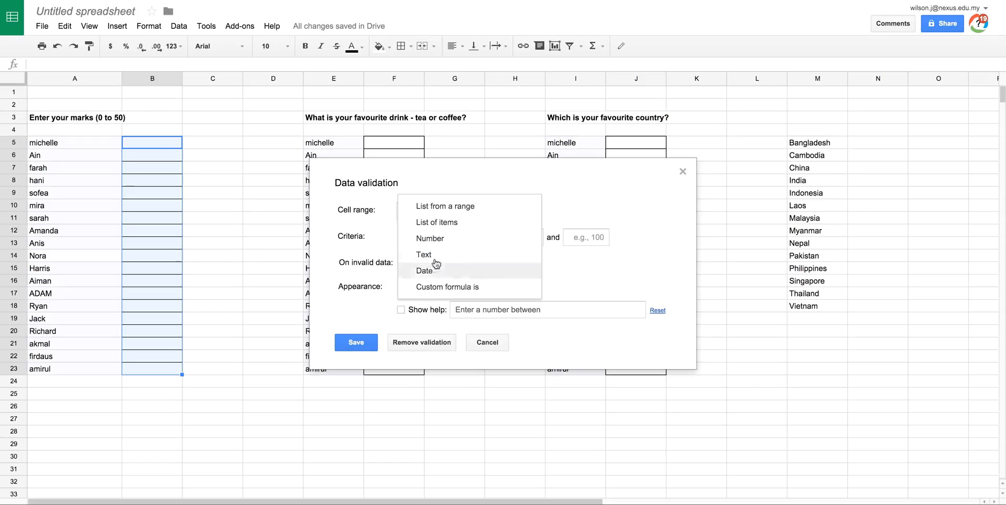
{"action": "left_click", "coordinate": [443, 239]}
{"action": "left_click", "coordinate": [531, 239]}
{"action": "type", "text": "0"}
{"action": "key", "text": "Tab"}
{"action": "type", "text": "50"}
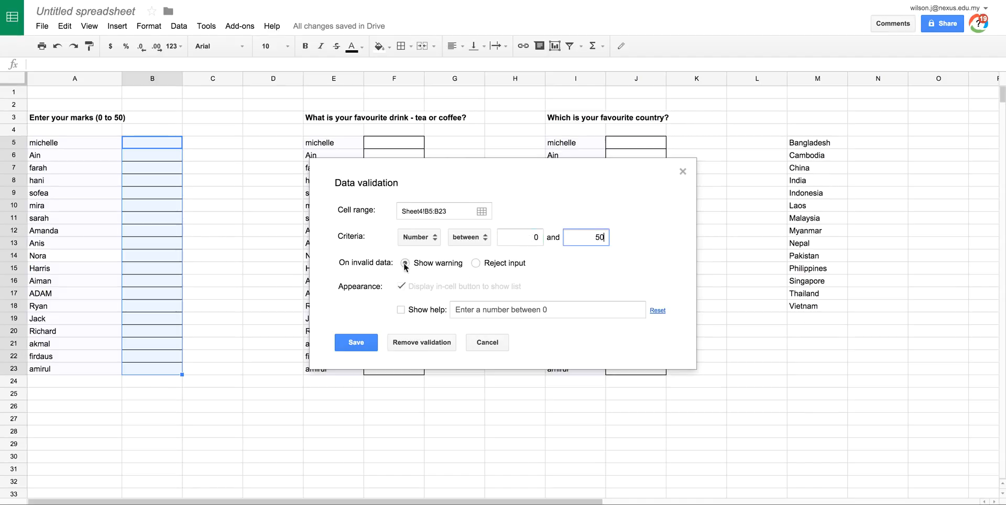
- Have the marks validation reject invalid input and show the default help text
{"action": "left_click", "coordinate": [476, 262]}
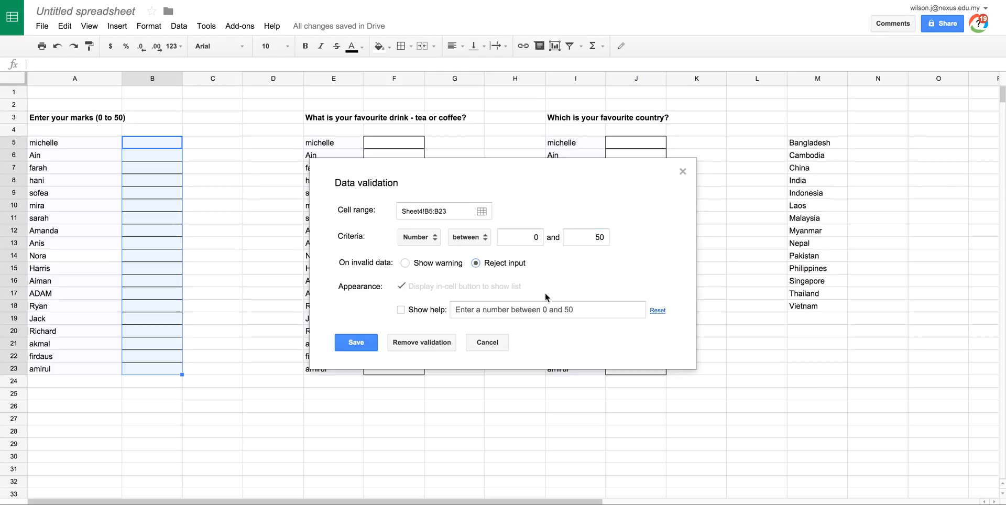
{"action": "left_click", "coordinate": [401, 310]}
{"action": "left_click", "coordinate": [580, 310]}
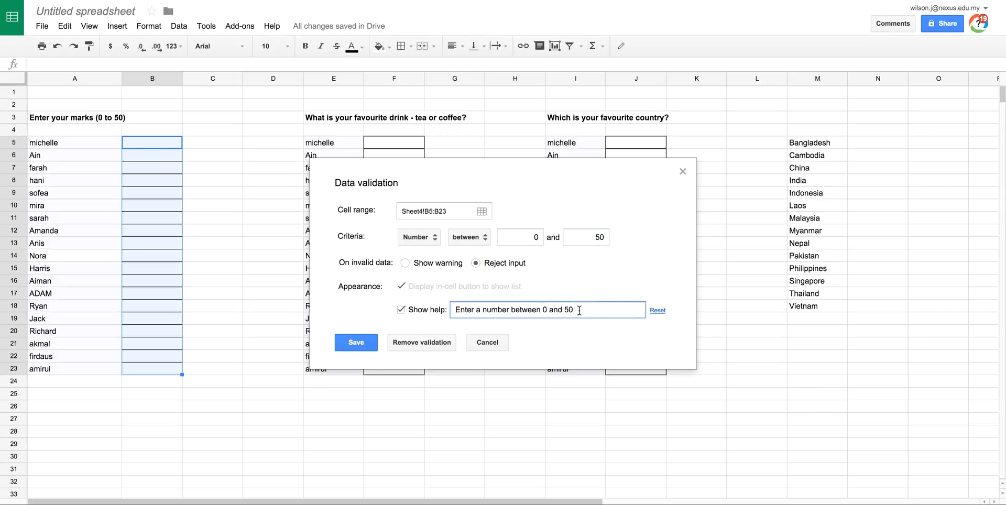
{"action": "left_click", "coordinate": [658, 310]}
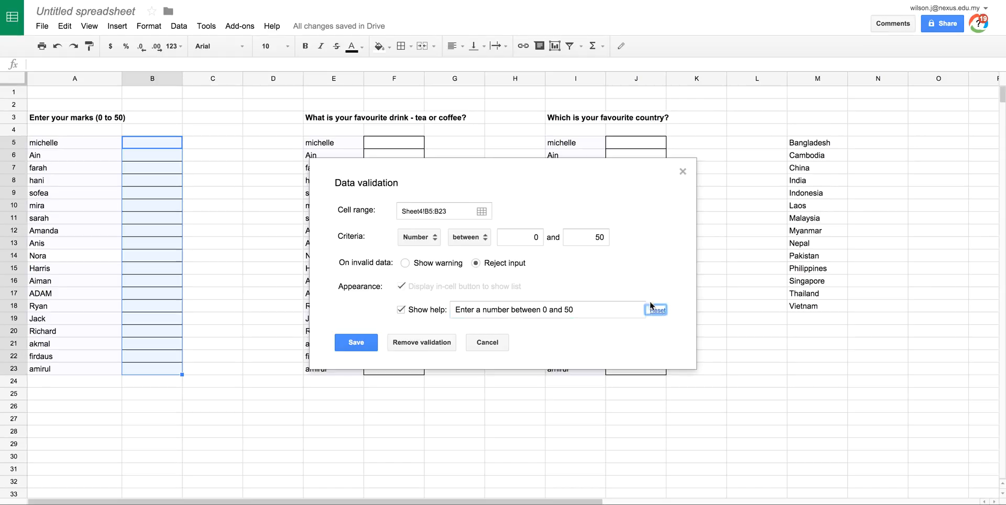
- Set the upper limit of the number criterion to 60 and reset the help text to match
{"action": "double_click", "coordinate": [598, 239]}
{"action": "type", "text": "60"}
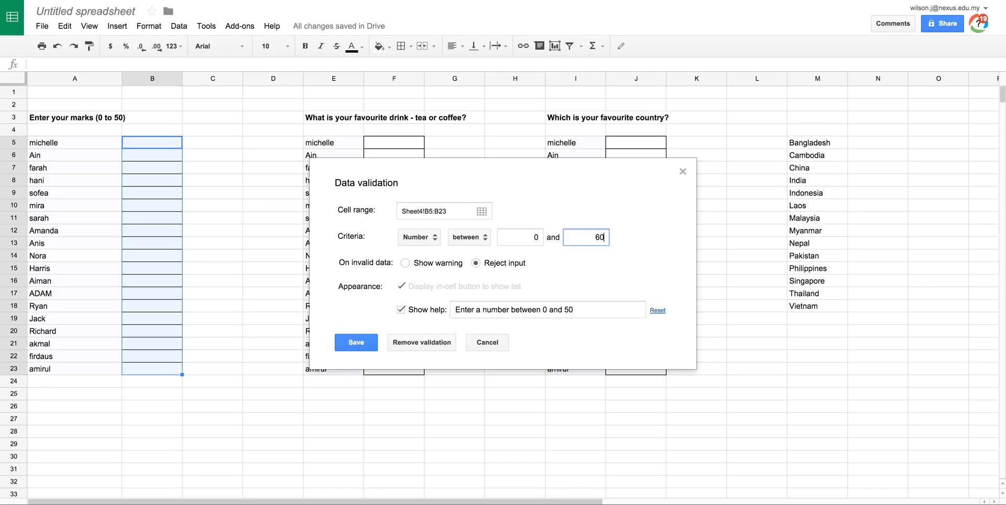
{"action": "left_click", "coordinate": [657, 311]}
- Set the upper limit back to 50, reset the help text and save the marks validation
{"action": "double_click", "coordinate": [598, 237]}
{"action": "type", "text": "50"}
{"action": "left_click", "coordinate": [658, 311]}
{"action": "left_click", "coordinate": [576, 309]}
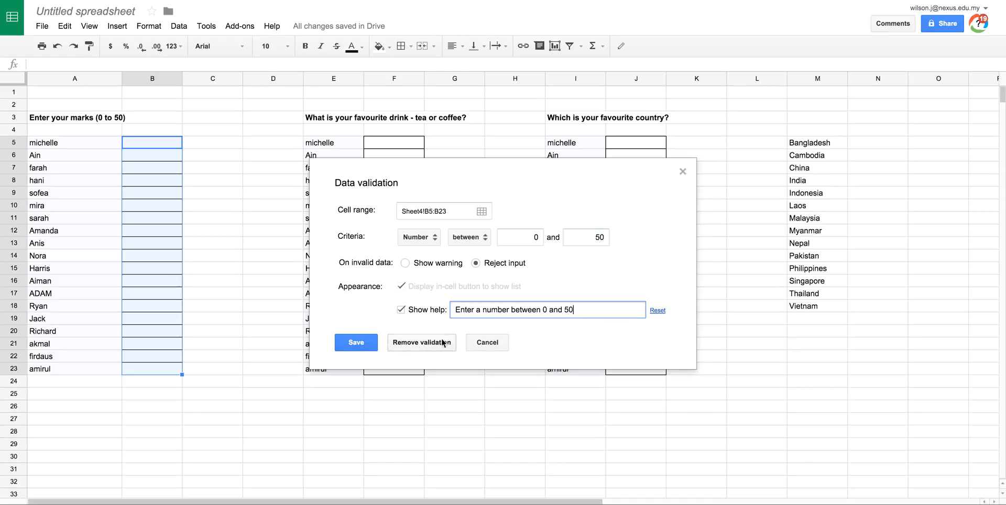
{"action": "left_click", "coordinate": [354, 343]}
- Test the validated marks range with valid entries: 32 in B6 and 12 in B7
{"action": "left_click", "coordinate": [169, 145]}
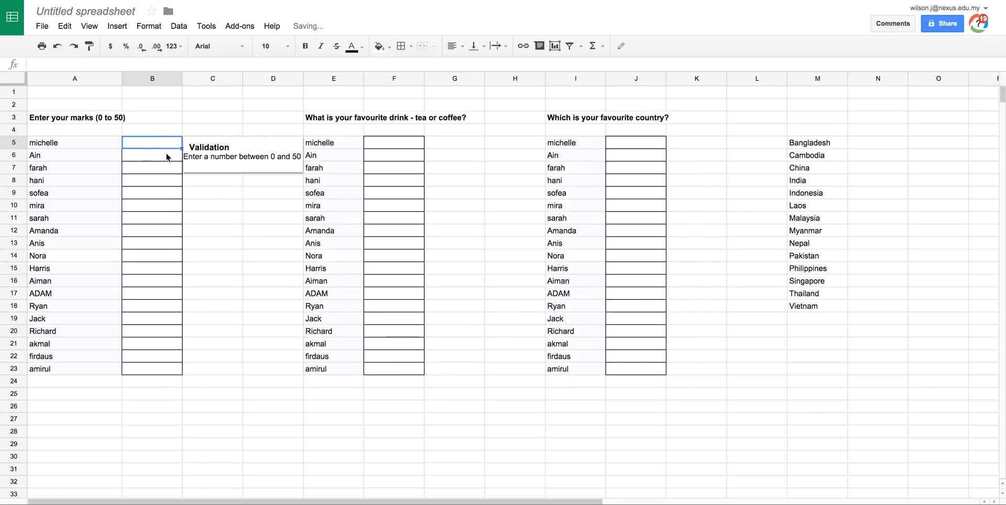
{"action": "left_click", "coordinate": [166, 156]}
{"action": "type", "text": "3"}
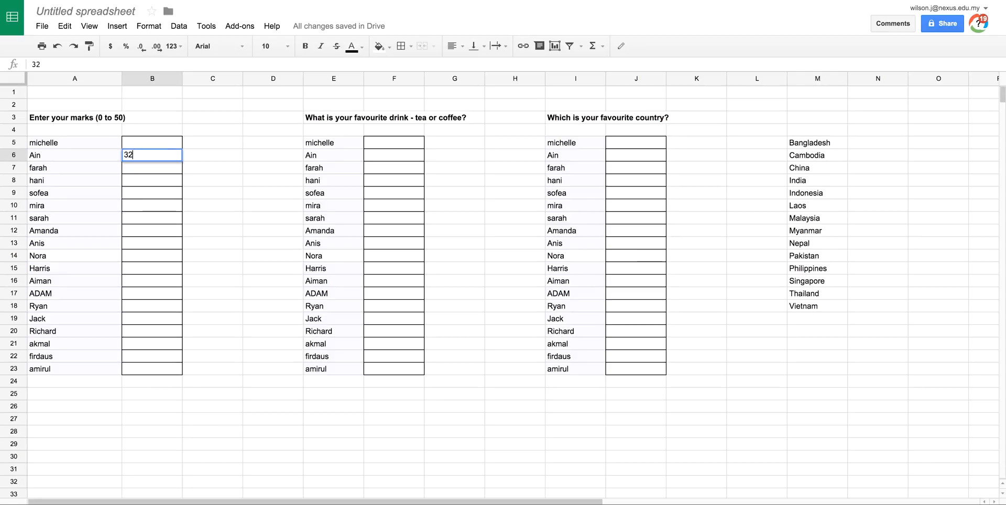
{"action": "type", "text": "2"}
{"action": "key", "text": "Return"}
{"action": "type", "text": "12"}
{"action": "key", "text": "Return"}
- Try invalid marks, a number spelled out as a word in B8 and -5 in B18, dismissing each message
{"action": "type", "text": "th"}
{"action": "type", "text": "ree"}
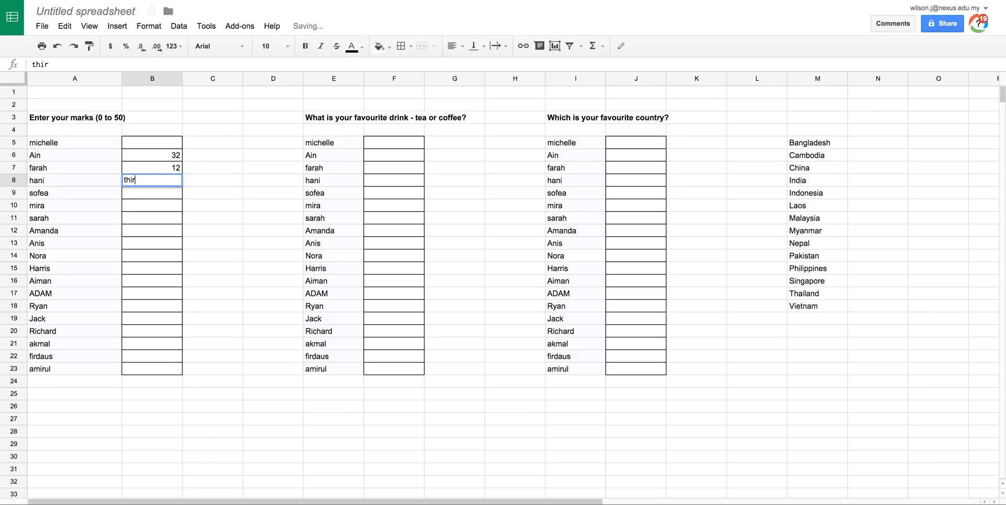
{"action": "key", "text": "Return"}
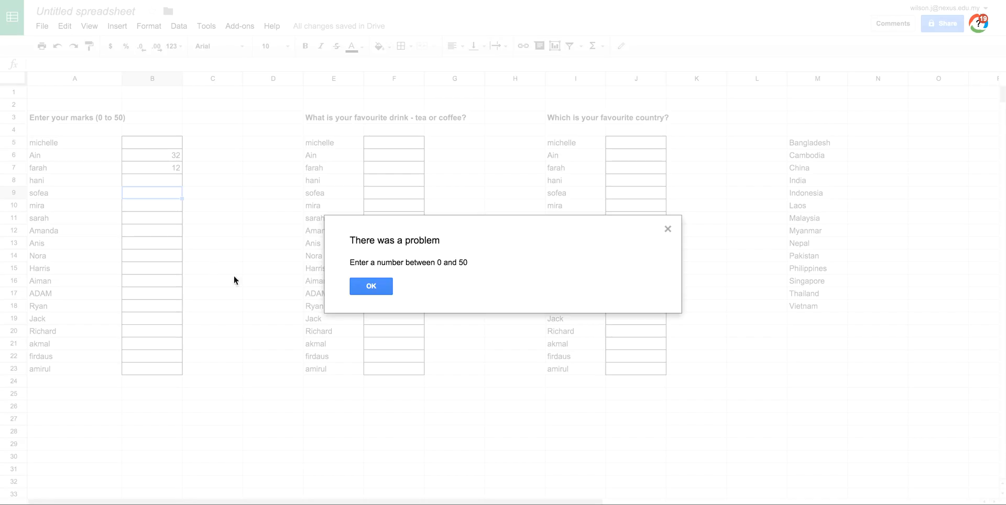
{"action": "left_click", "coordinate": [375, 289]}
{"action": "left_click", "coordinate": [145, 307]}
{"action": "type", "text": "-5"}
{"action": "key", "text": "Return"}
{"action": "left_click", "coordinate": [390, 292]}
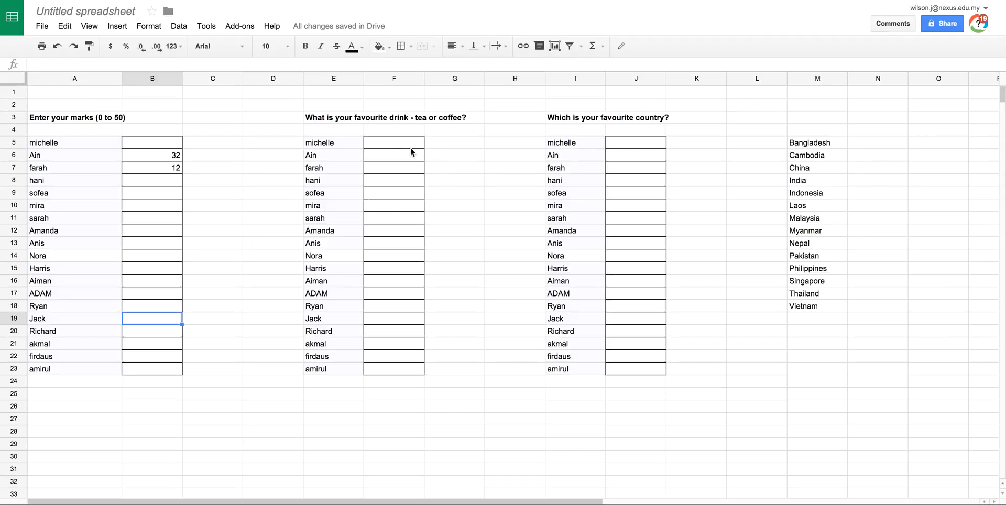
- Set up data validation on the favourite drink range F5:F23 with the list of items Tea,Coffee
{"action": "left_click", "coordinate": [445, 143]}
{"action": "left_click_drag", "start_coordinate": [395, 144], "coordinate": [395, 375]}
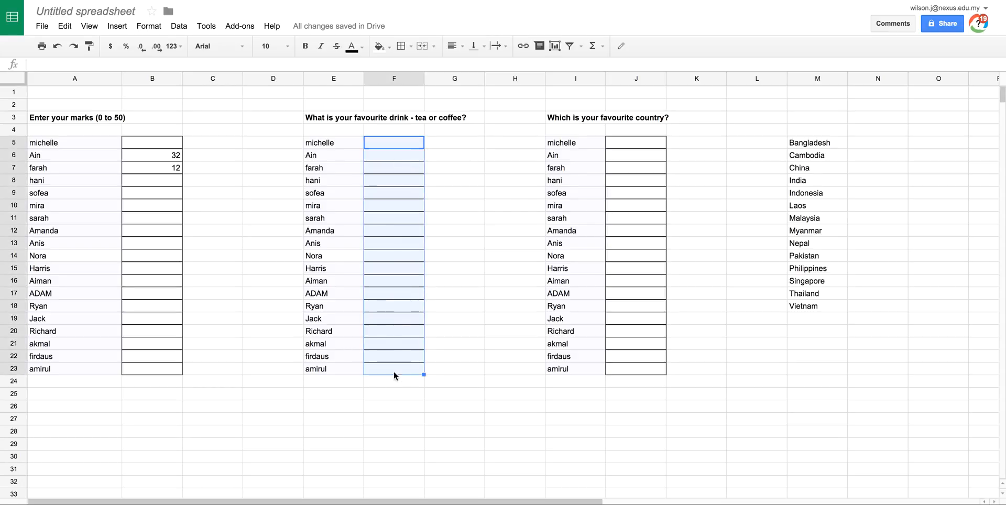
{"action": "left_click", "coordinate": [179, 26]}
{"action": "left_click", "coordinate": [231, 236]}
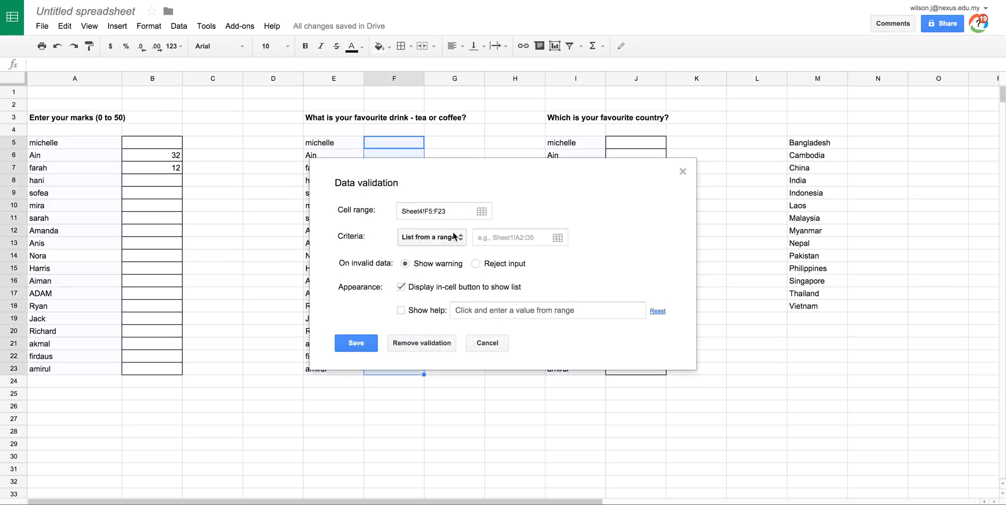
{"action": "left_click", "coordinate": [431, 237]}
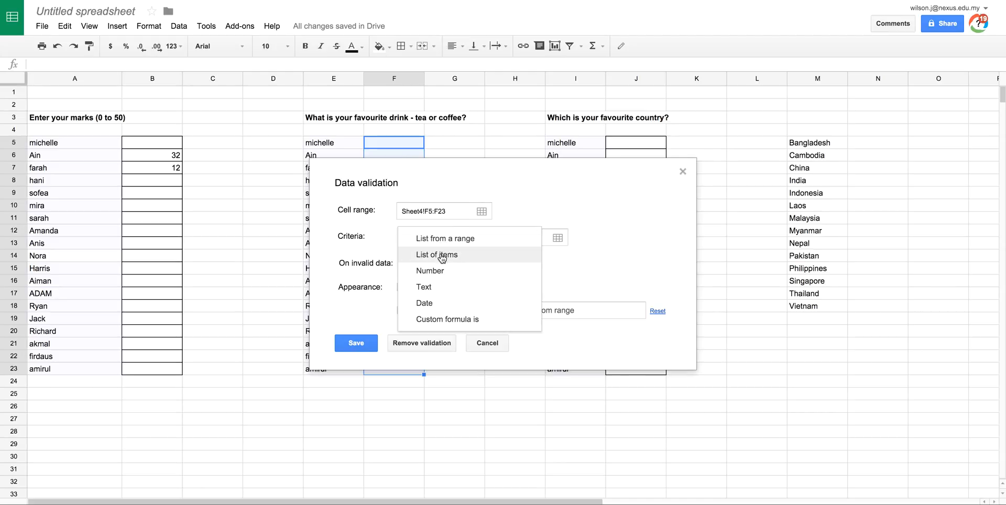
{"action": "left_click", "coordinate": [445, 256]}
{"action": "left_click", "coordinate": [495, 236]}
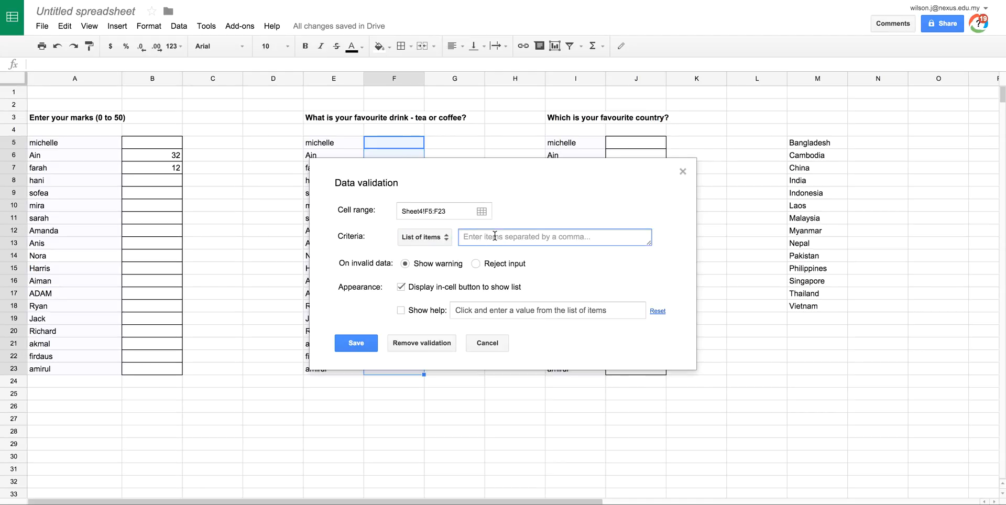
{"action": "type", "text": "Tea,Coffee"}
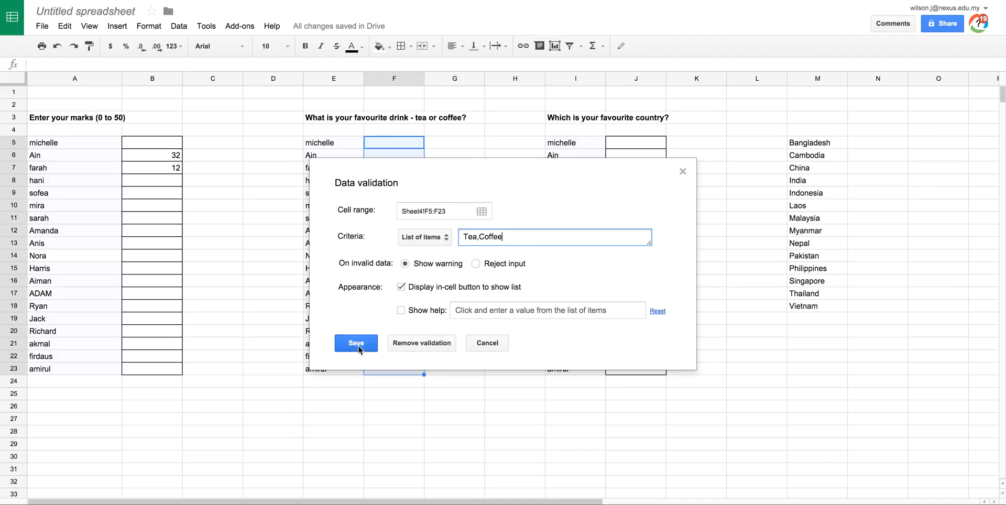
- Have the drink validation reject invalid input and show the default help text, and save it
{"action": "left_click", "coordinate": [476, 263]}
{"action": "left_click", "coordinate": [421, 312]}
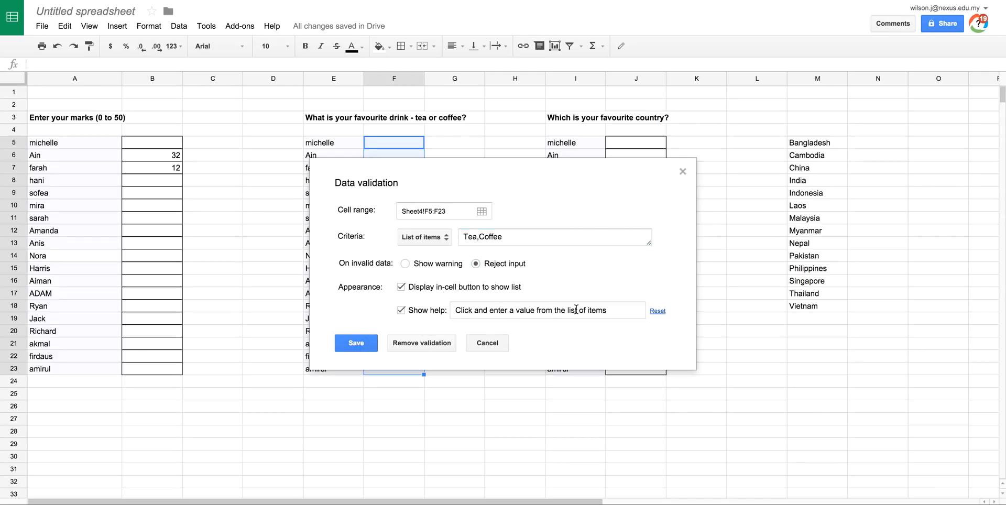
{"action": "left_click", "coordinate": [351, 346]}
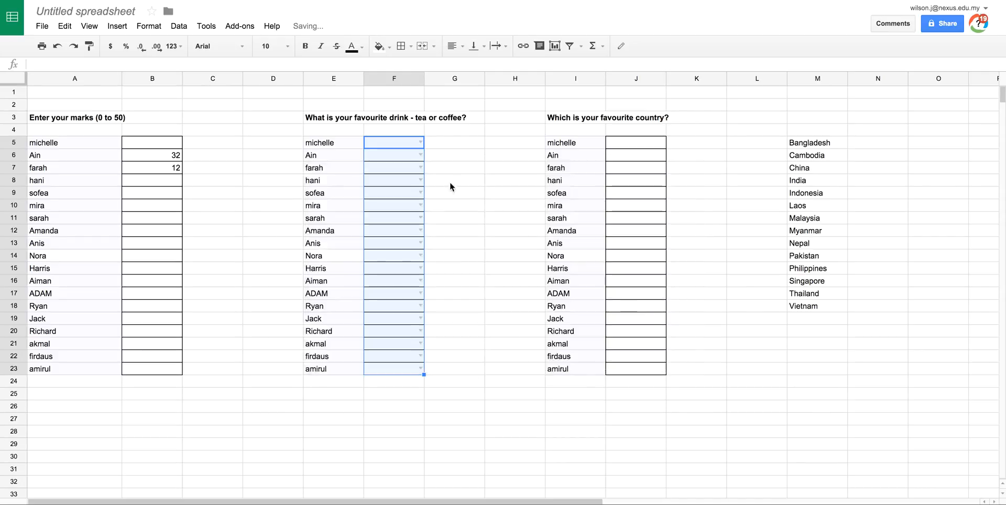
{"action": "left_click", "coordinate": [437, 145]}
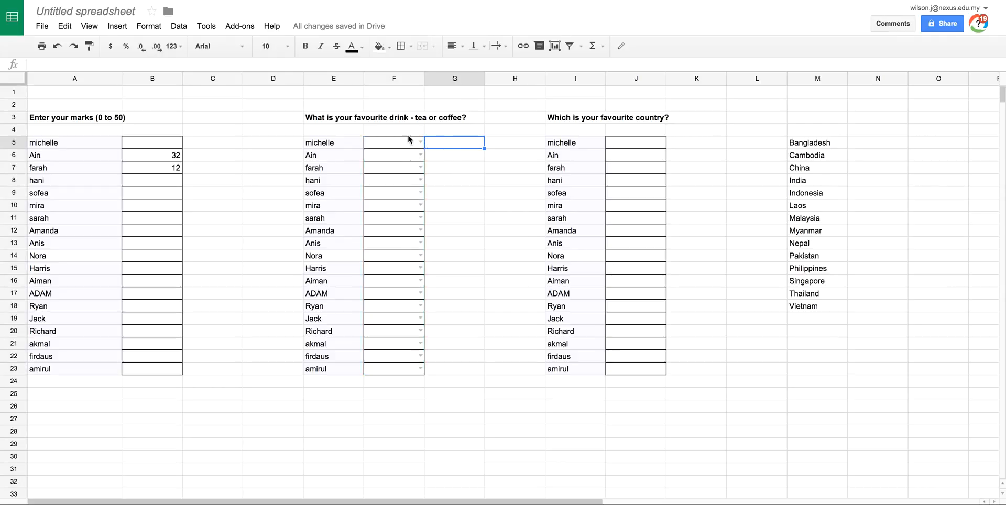
- Fill three favourite drink cells from their validation lists: Tea in F5, Coffee in F14 and Tea in F21
{"action": "left_click", "coordinate": [442, 169]}
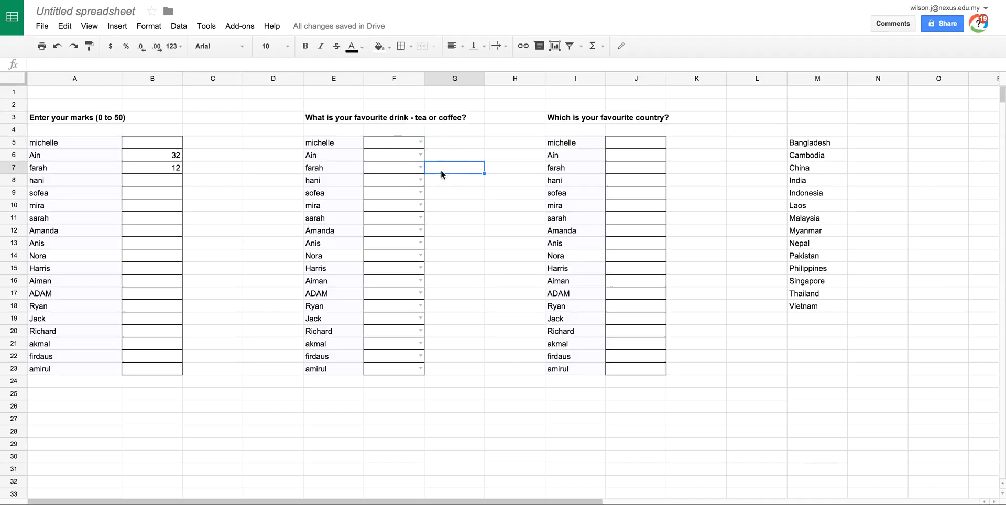
{"action": "left_click", "coordinate": [399, 145]}
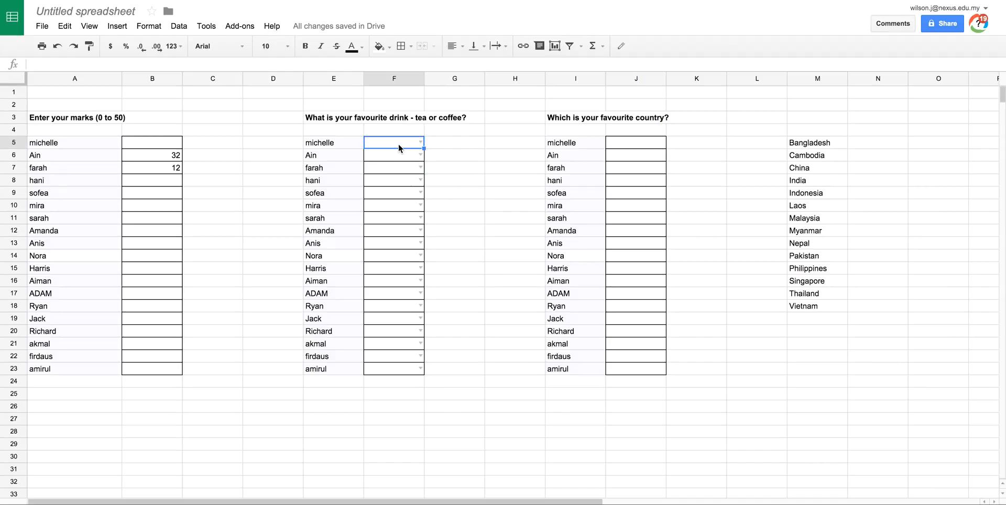
{"action": "left_click", "coordinate": [419, 142]}
{"action": "left_click", "coordinate": [386, 159]}
{"action": "left_click", "coordinate": [394, 254]}
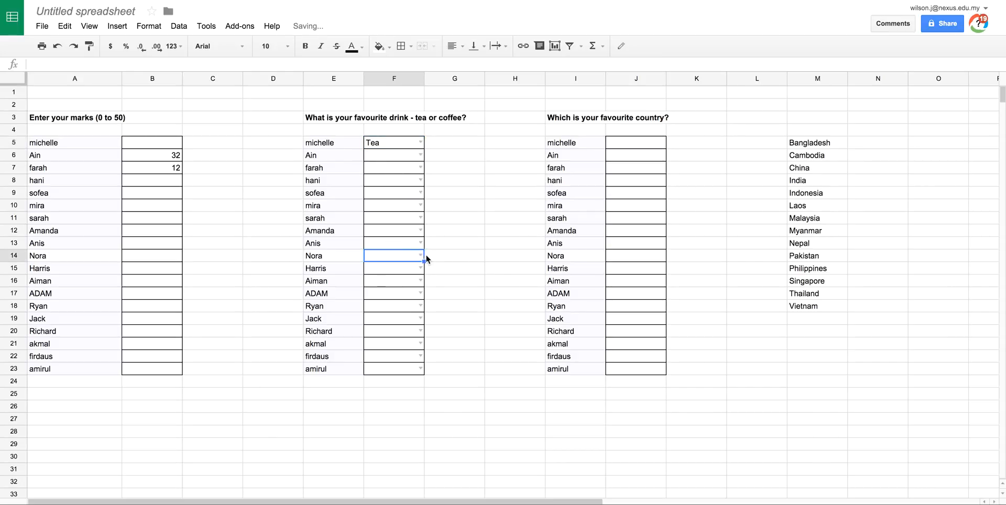
{"action": "left_click", "coordinate": [426, 257]}
{"action": "left_click", "coordinate": [387, 285]}
{"action": "left_click", "coordinate": [393, 346]}
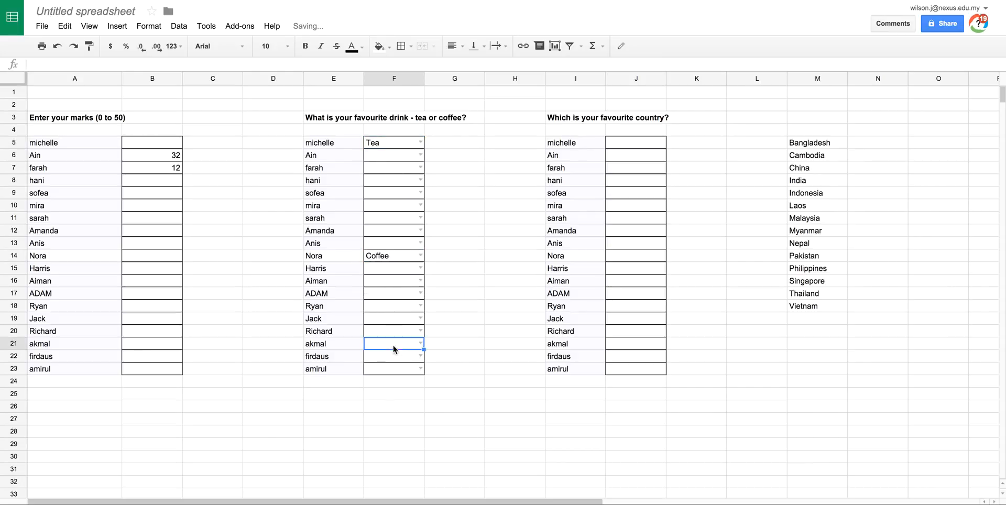
{"action": "left_click", "coordinate": [416, 344]}
{"action": "left_click", "coordinate": [377, 359]}
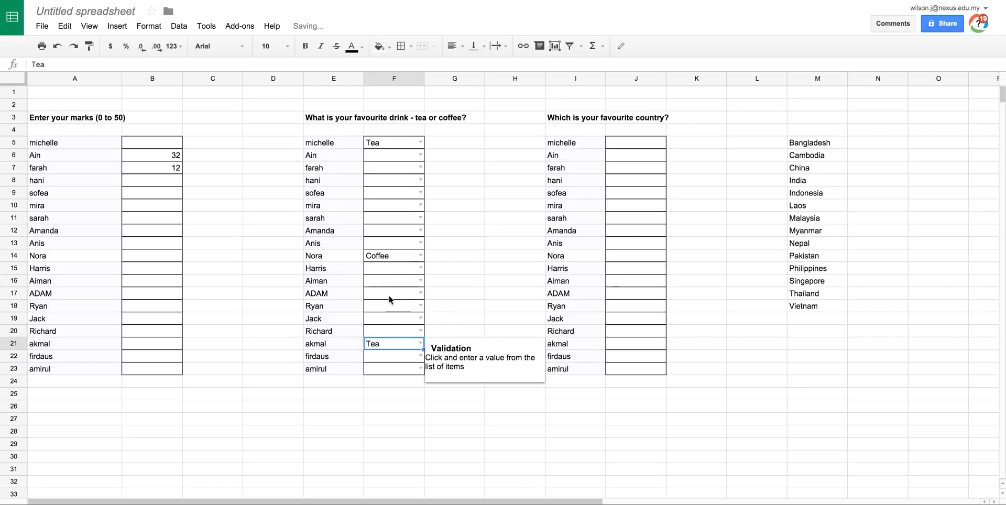
- Try to enter the unlisted drink Sprite in F17 and dismiss the resulting message
{"action": "left_click", "coordinate": [386, 296]}
{"action": "type", "text": "Sprite"}
{"action": "key", "text": "Return"}
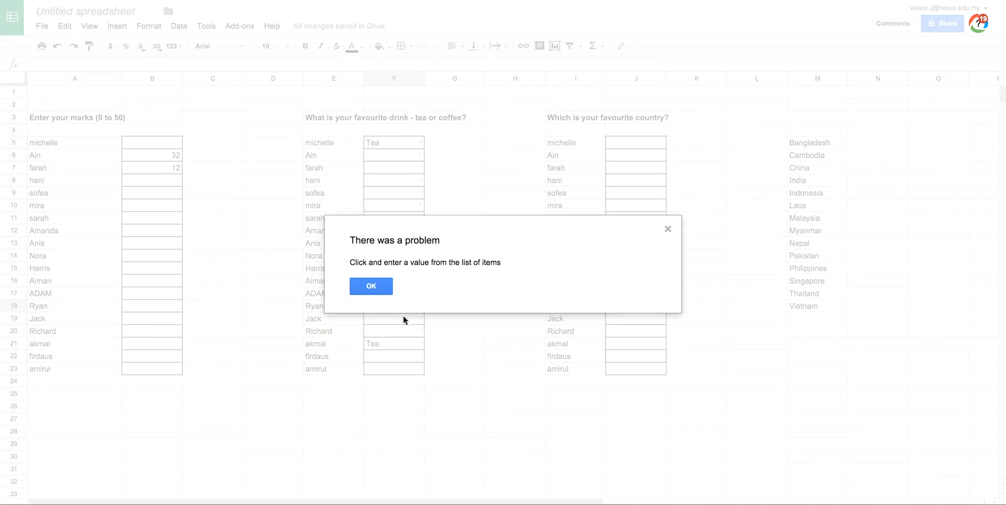
{"action": "left_click", "coordinate": [371, 286]}
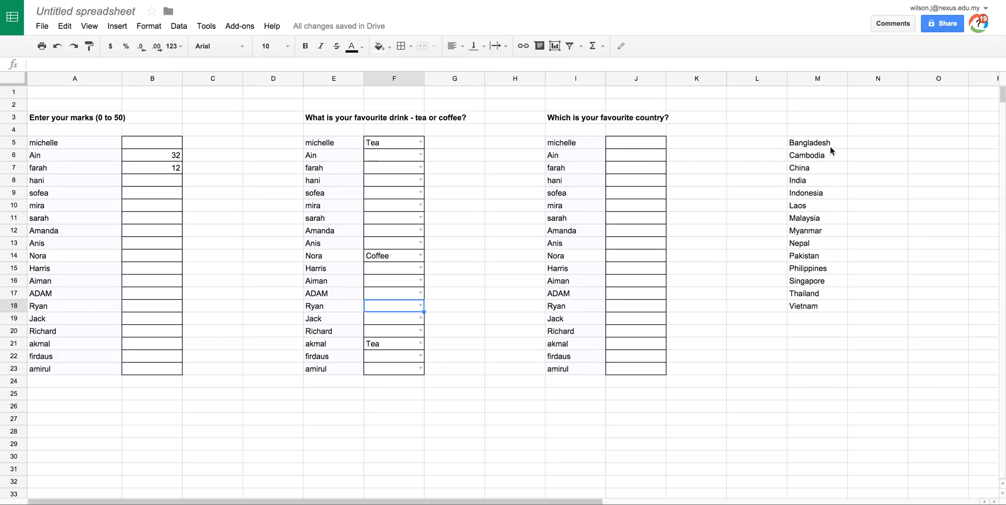
- Set up data validation on the favourite country range J5:J23 with a list from the country range M5:M18
{"action": "left_click_drag", "start_coordinate": [640, 140], "coordinate": [636, 367]}
{"action": "left_click", "coordinate": [183, 32]}
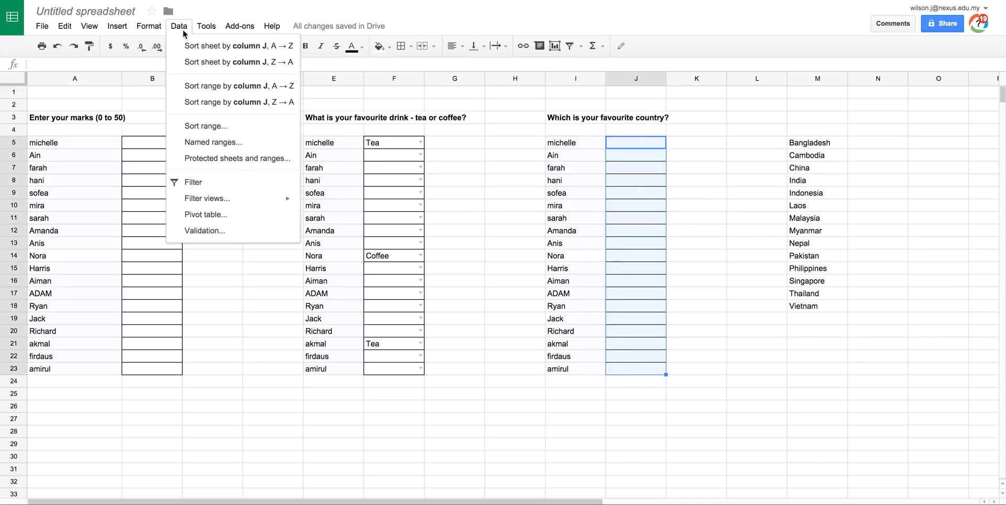
{"action": "left_click", "coordinate": [221, 231]}
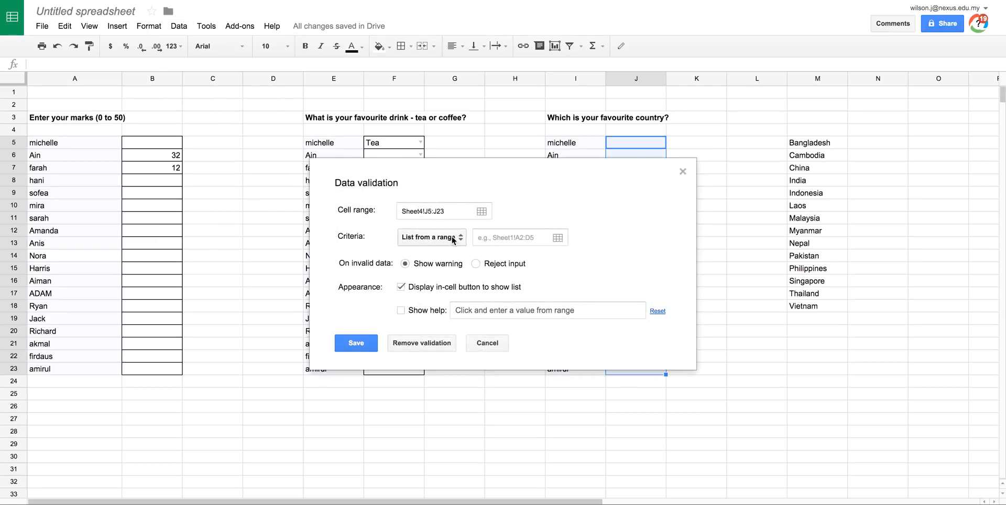
{"action": "left_click", "coordinate": [559, 238]}
{"action": "left_click_drag", "start_coordinate": [811, 143], "coordinate": [808, 308]}
{"action": "left_click", "coordinate": [366, 243]}
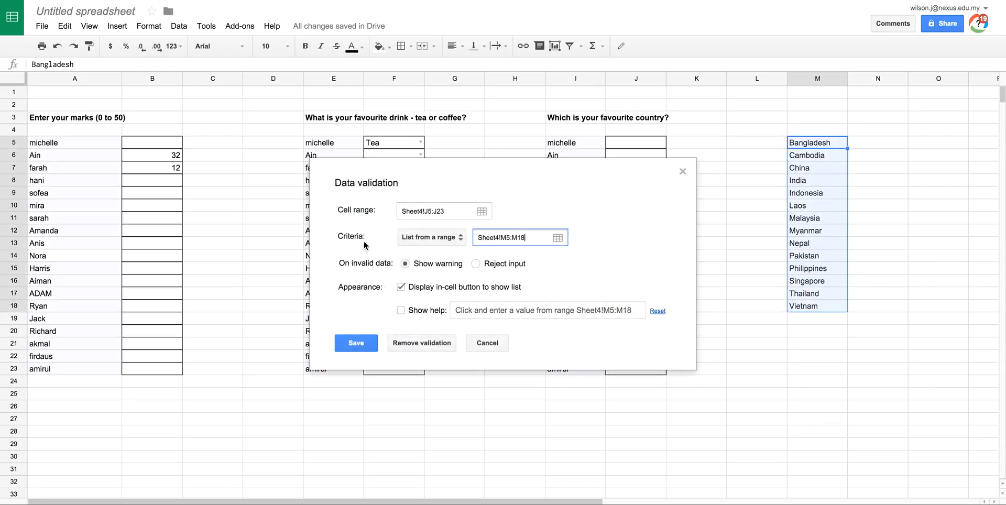
- Have the country validation reject invalid input and show the help text "Click and enter a value from the range", and save it
{"action": "left_click", "coordinate": [476, 266]}
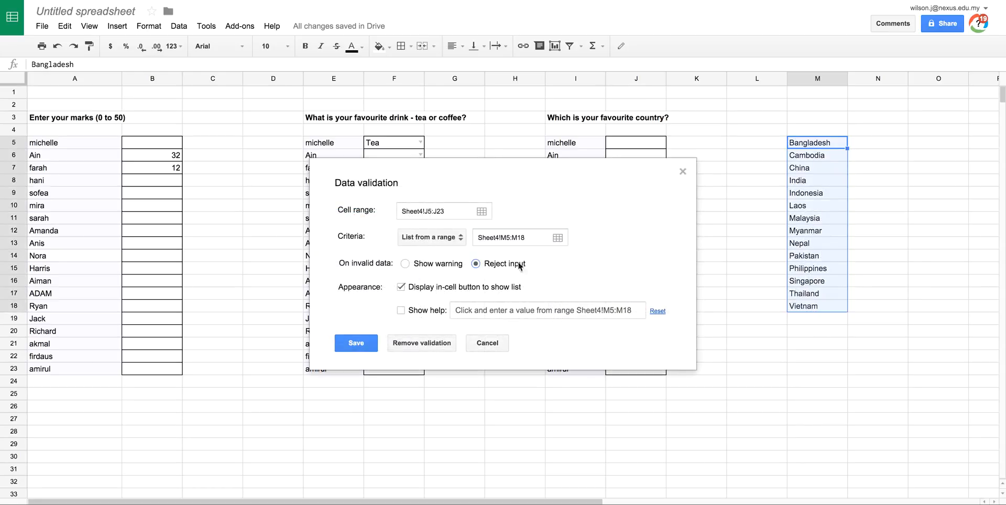
{"action": "left_click", "coordinate": [403, 311]}
{"action": "left_click", "coordinate": [572, 309]}
{"action": "left_click_drag", "start_coordinate": [640, 308], "coordinate": [581, 311]}
{"action": "left_click", "coordinate": [640, 312]}
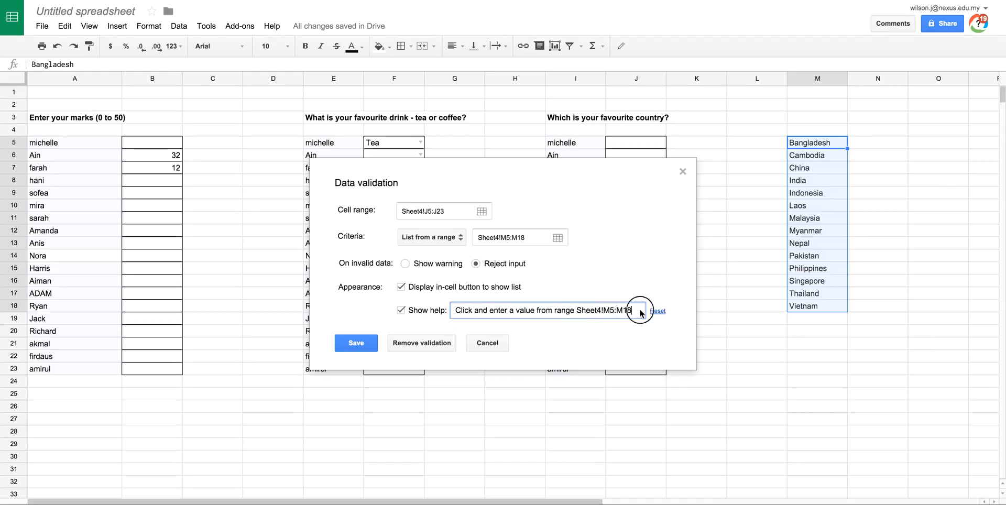
{"action": "key", "text": "BackSpace"}
{"action": "key", "text": "BackSpace"}
{"action": "key", "text": "BackSpace"}
{"action": "key", "text": "BackSpace"}
{"action": "key", "text": "BackSpace"}
{"action": "key", "text": "BackSpace"}
{"action": "key", "text": "BackSpace"}
{"action": "key", "text": "BackSpace"}
{"action": "key", "text": "BackSpace"}
{"action": "key", "text": "BackSpace"}
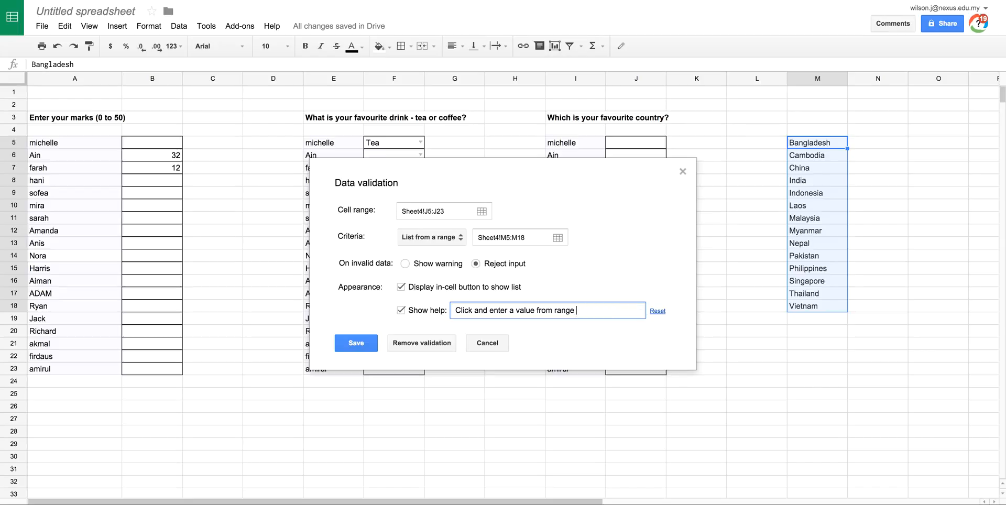
{"action": "type", "text": "nge"}
{"action": "left_click", "coordinate": [373, 340]}
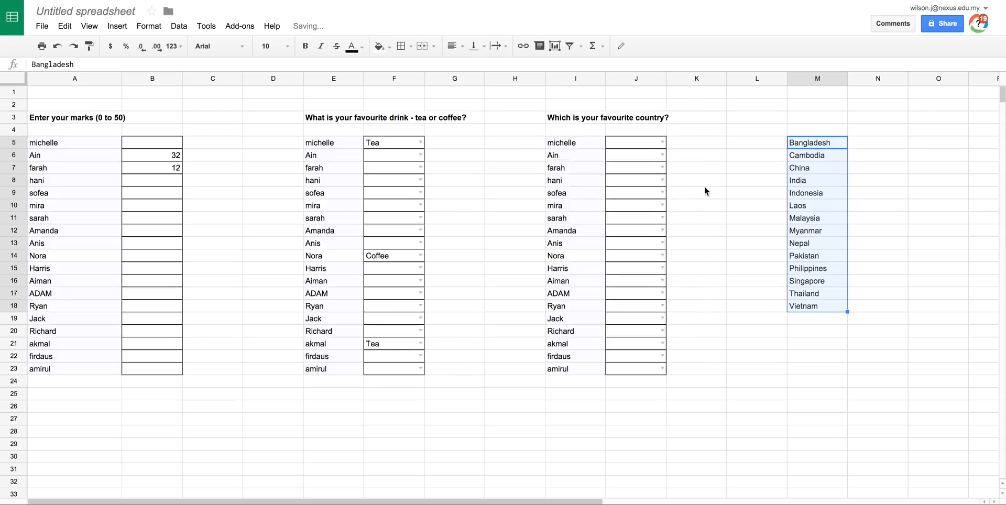
- Fill three favourite country cells from their validation lists: China in J5, Cambodia in J9 and India in J18
{"action": "left_click", "coordinate": [662, 143]}
{"action": "left_click", "coordinate": [650, 187]}
{"action": "left_click", "coordinate": [655, 195]}
{"action": "left_click", "coordinate": [662, 193]}
{"action": "left_click", "coordinate": [627, 220]}
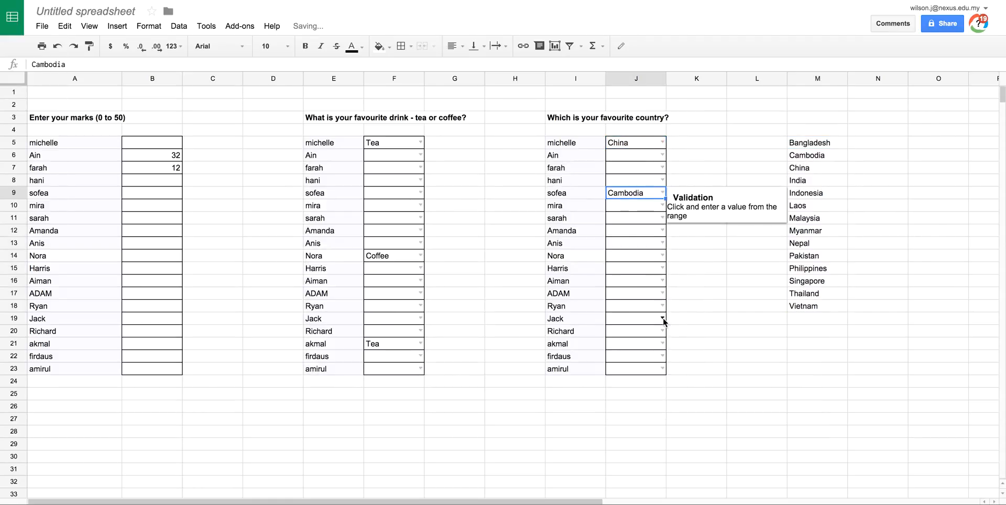
{"action": "left_click", "coordinate": [663, 306]}
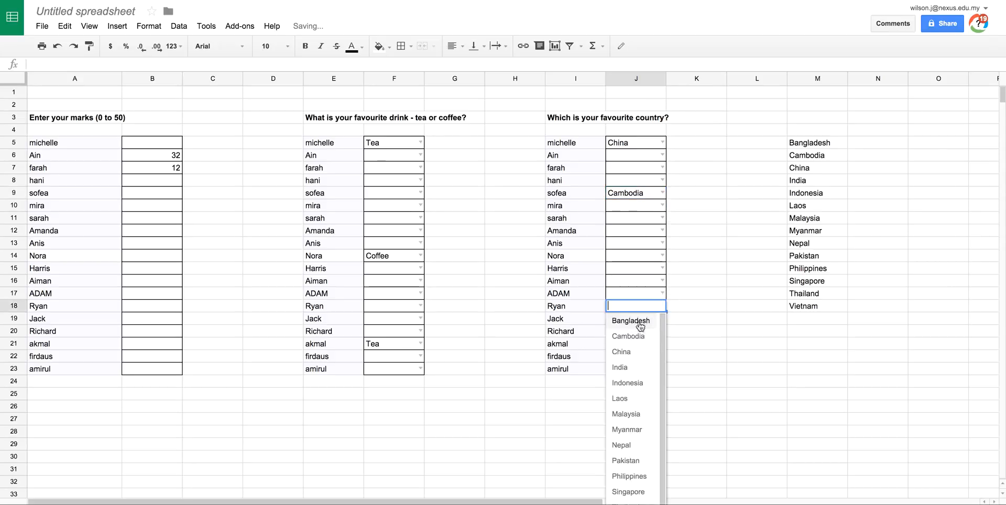
{"action": "left_click", "coordinate": [623, 368]}
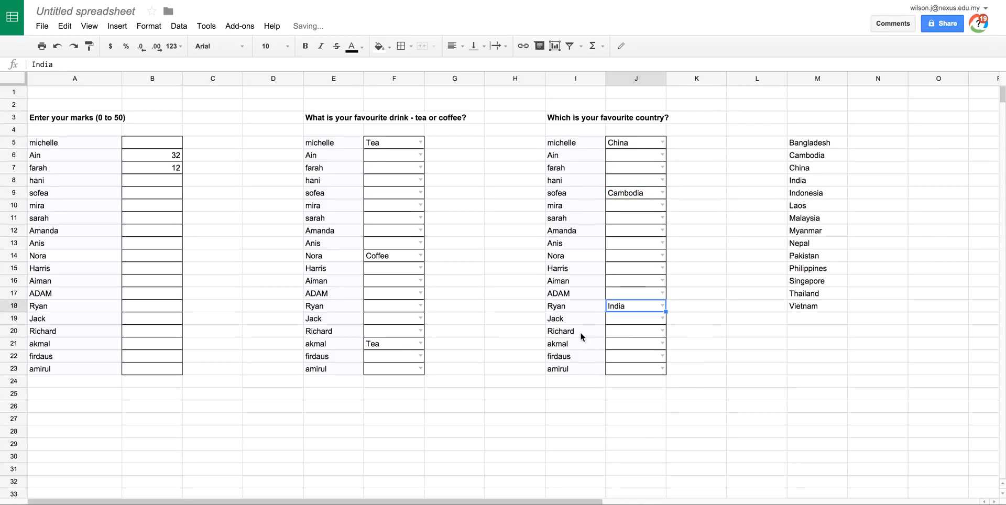